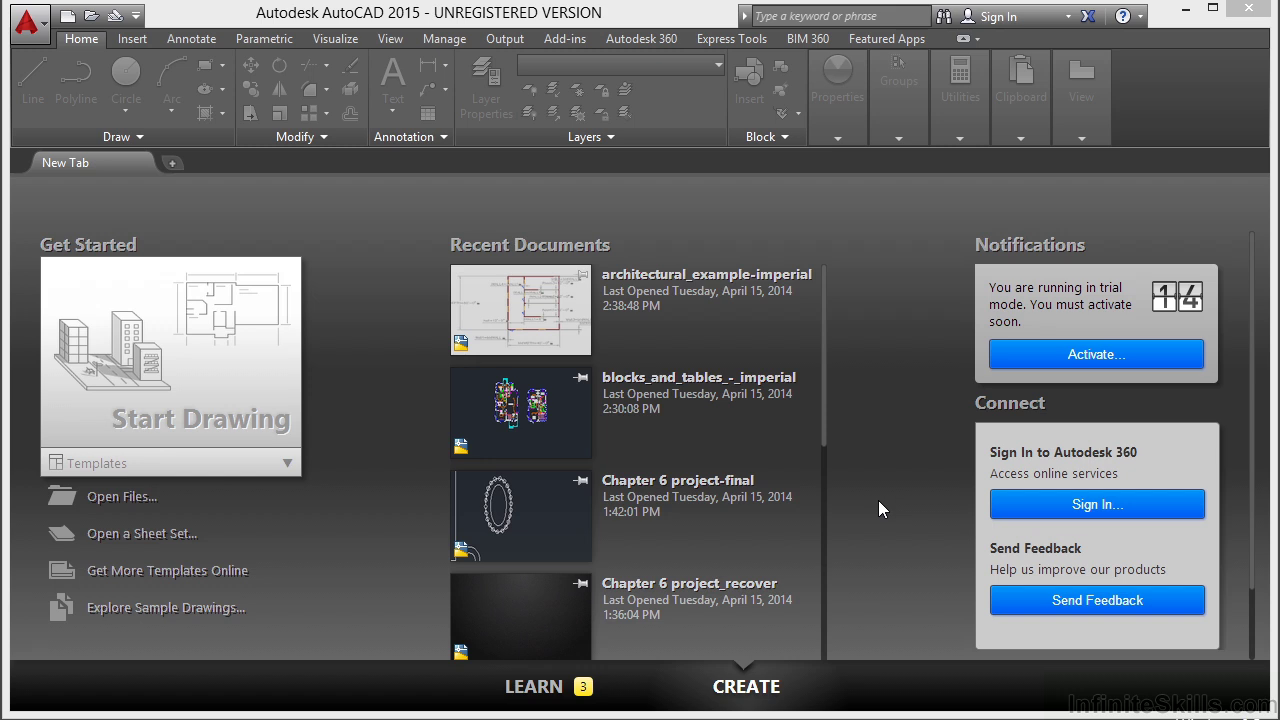
# - Open the drawing architectural_-_annotation_scaling_and_multileaders.dwg from the 07 folder
pyautogui.click(138, 511)
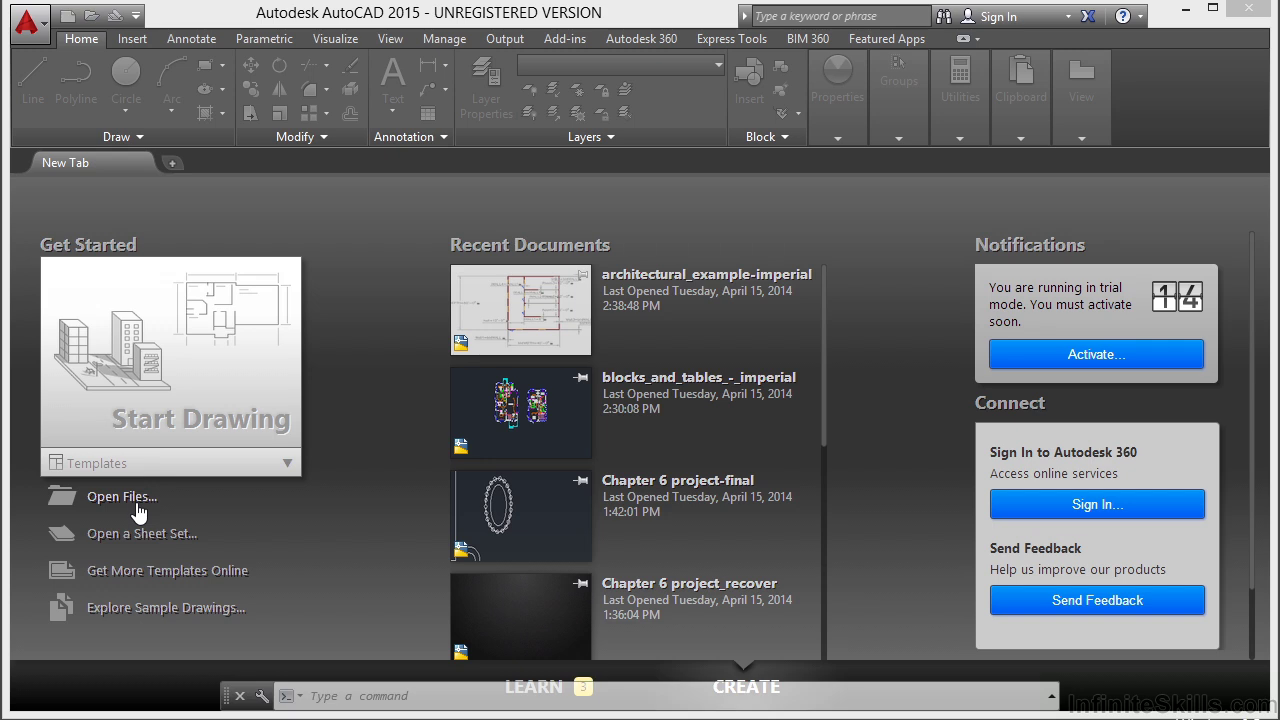
pyautogui.click(665, 205)
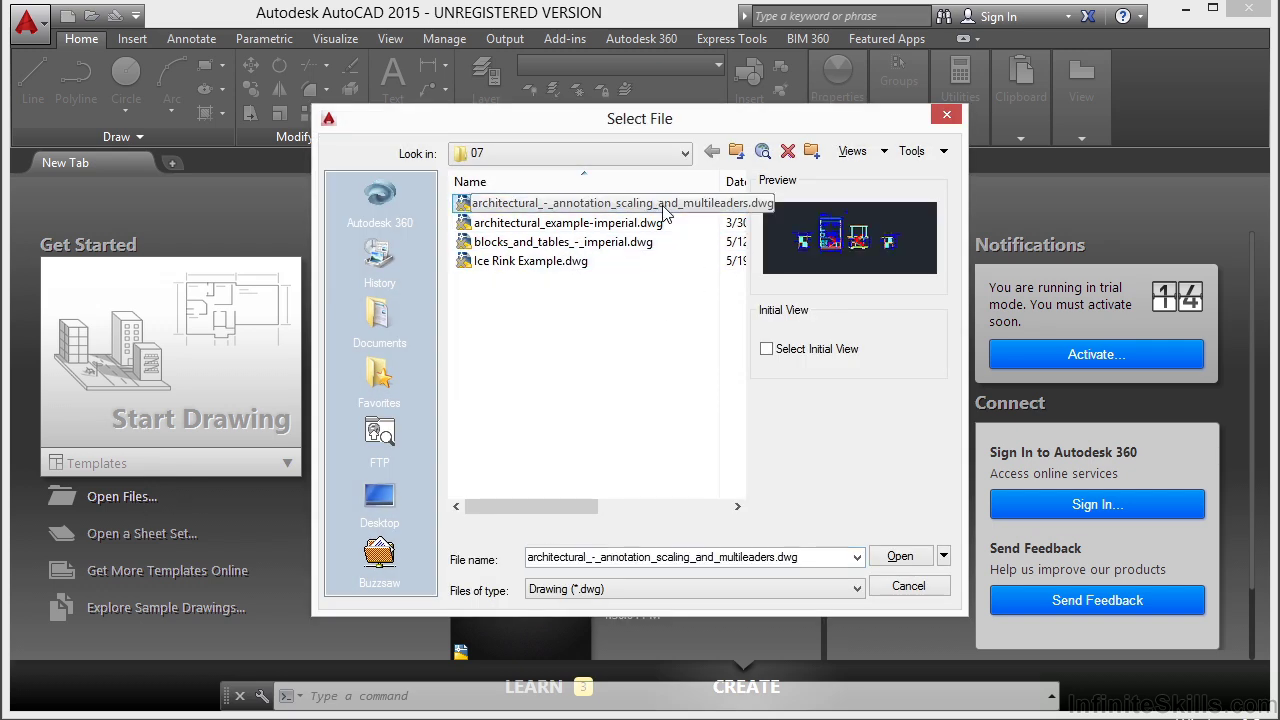
pyautogui.click(900, 557)
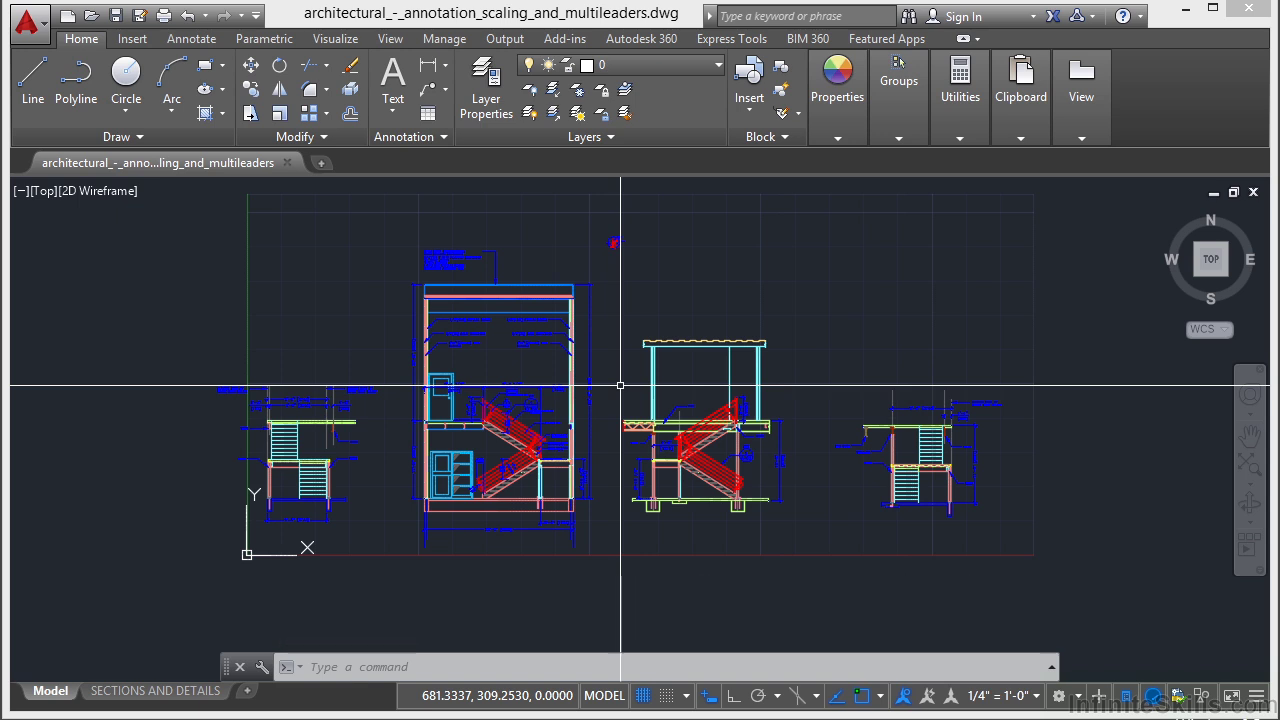
# - Delete the entire rightmost stair section, including its dimensions and notes
pyautogui.scroll(-3, 470, 354)
pyautogui.scroll(3, 466, 351)
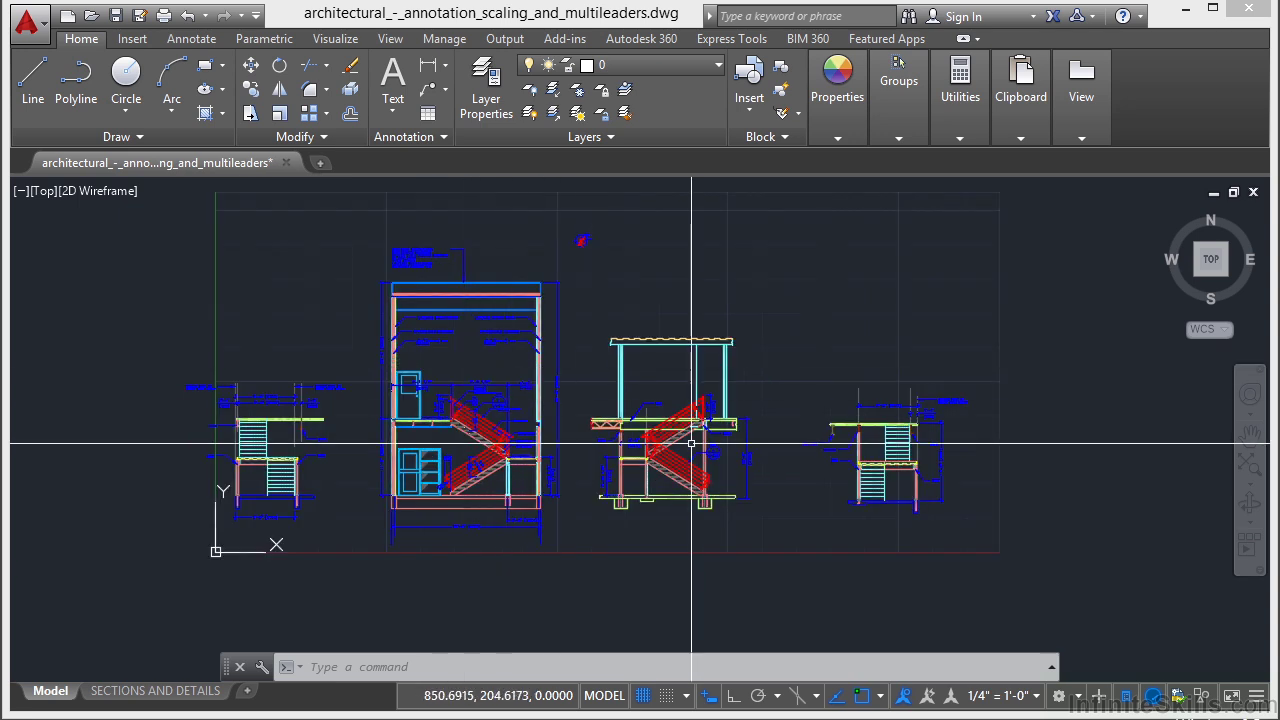
pyautogui.click(1030, 353)
pyautogui.click(776, 572)
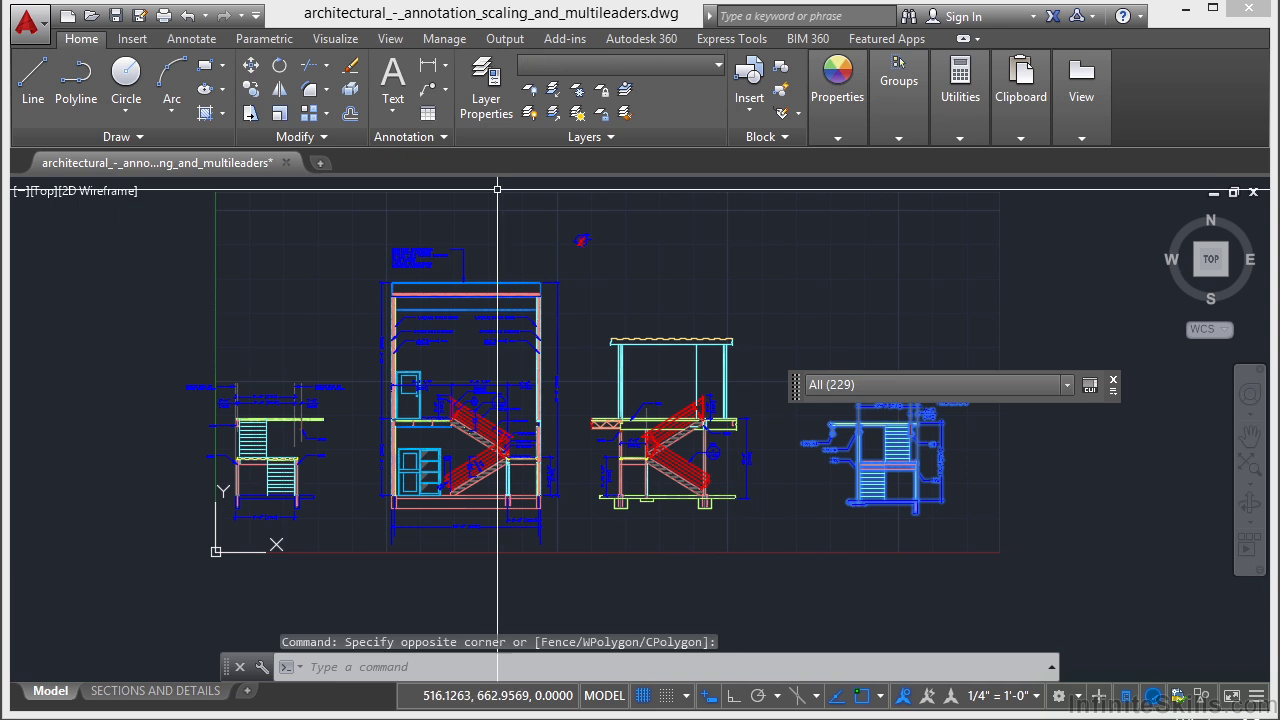
pyautogui.press('Delete')
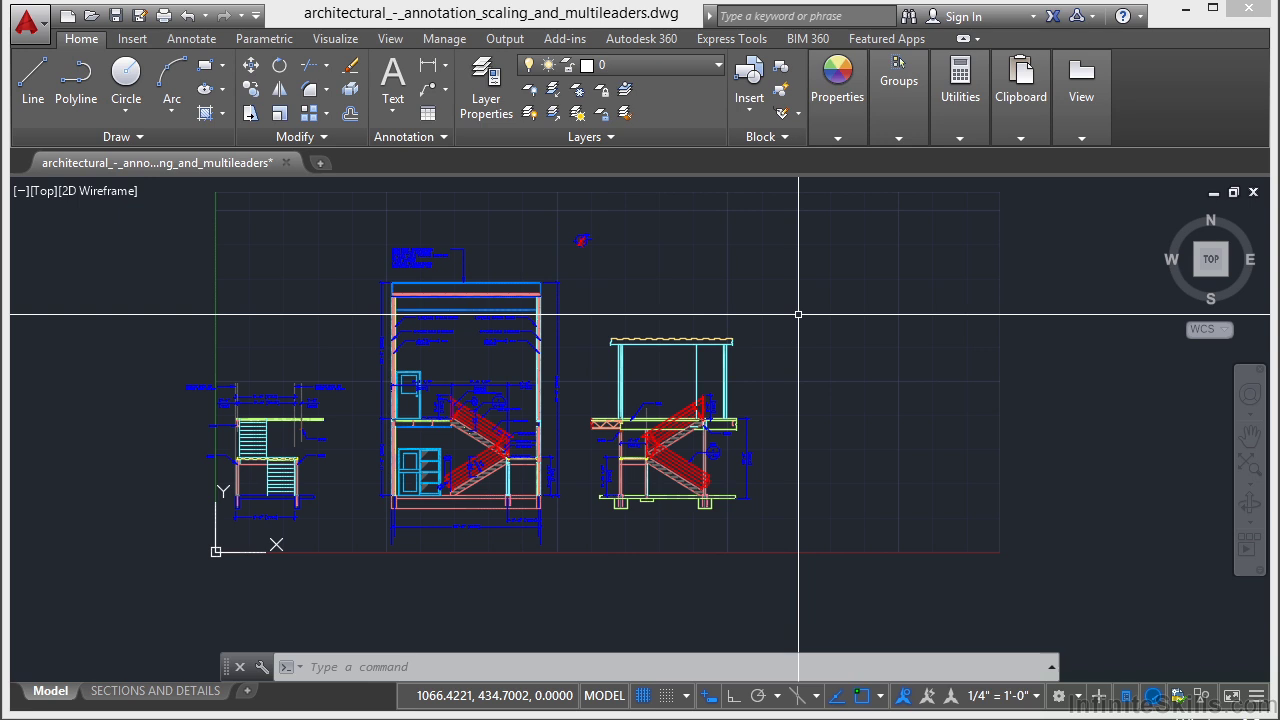
# - Start the PURGE command to list the drawing's unused named objects
pyautogui.write('purge')
pyautogui.press('Escape')
pyautogui.write('PU')
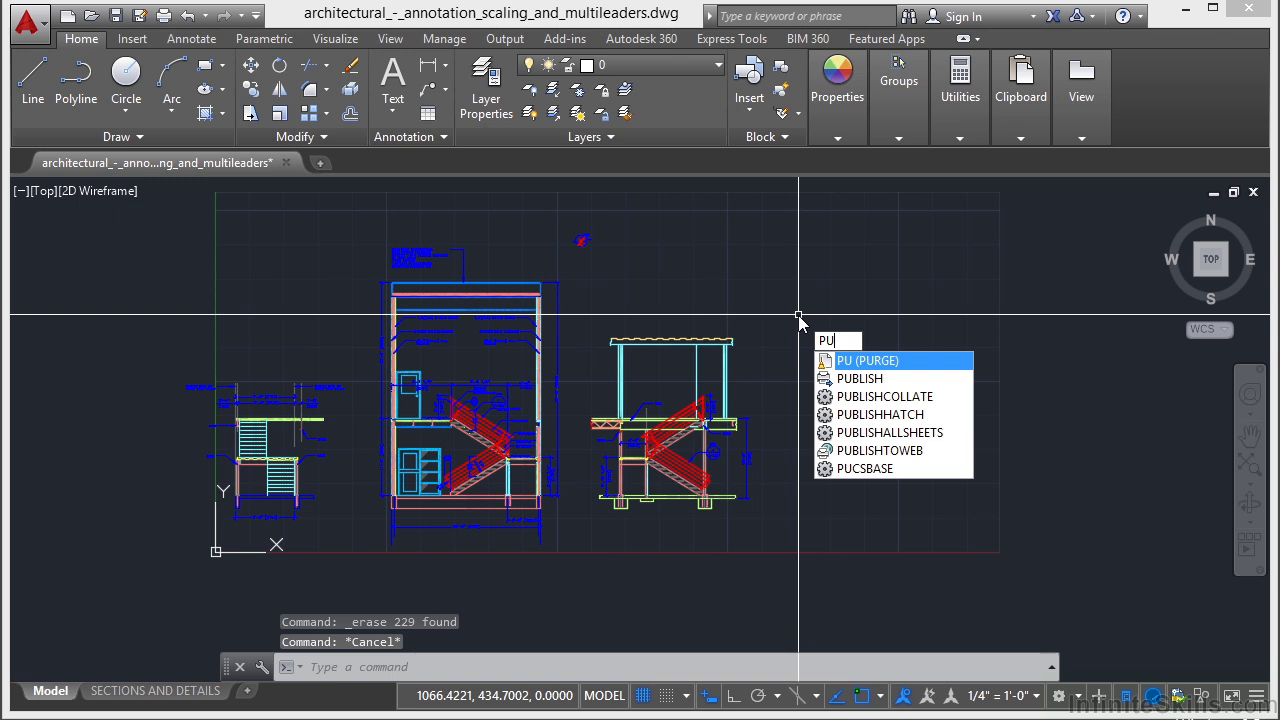
pyautogui.press('Return')
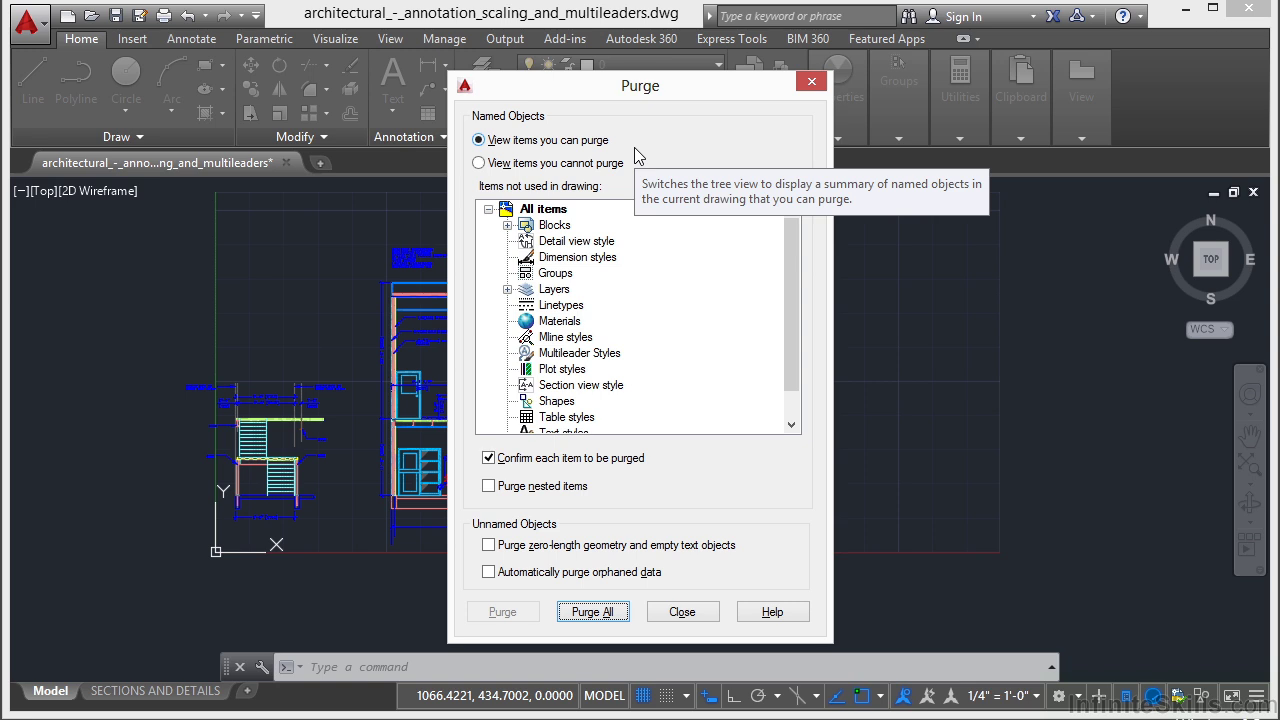
# - Examine the items that cannot be purged, looking into the detail view styles and dimension styles
pyautogui.click(538, 168)
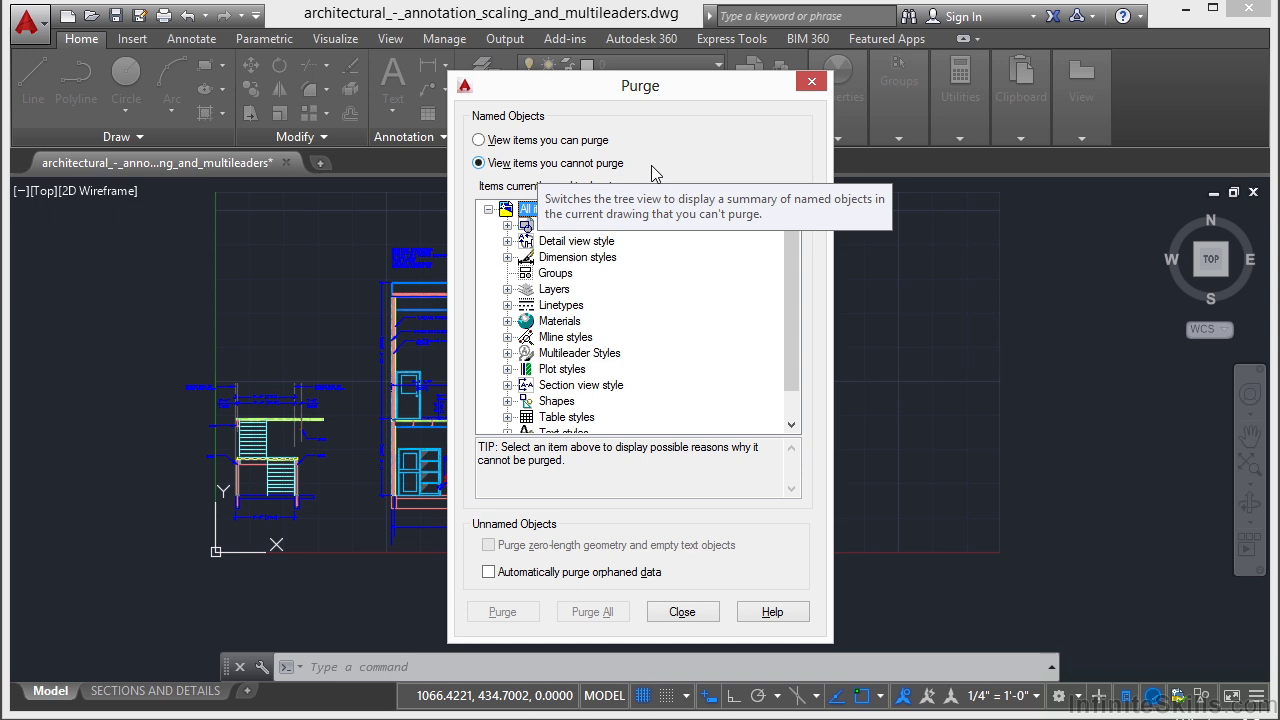
pyautogui.click(507, 225)
pyautogui.click(507, 209)
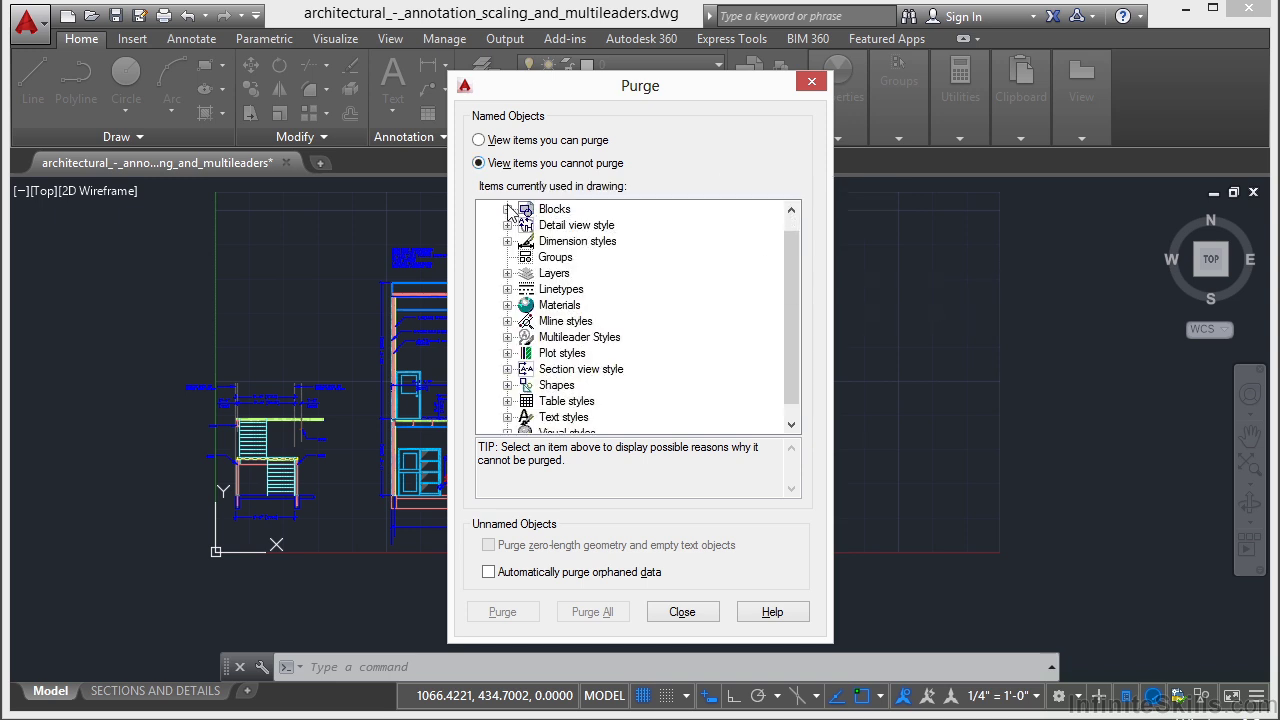
pyautogui.click(508, 226)
pyautogui.click(508, 226)
pyautogui.click(508, 226)
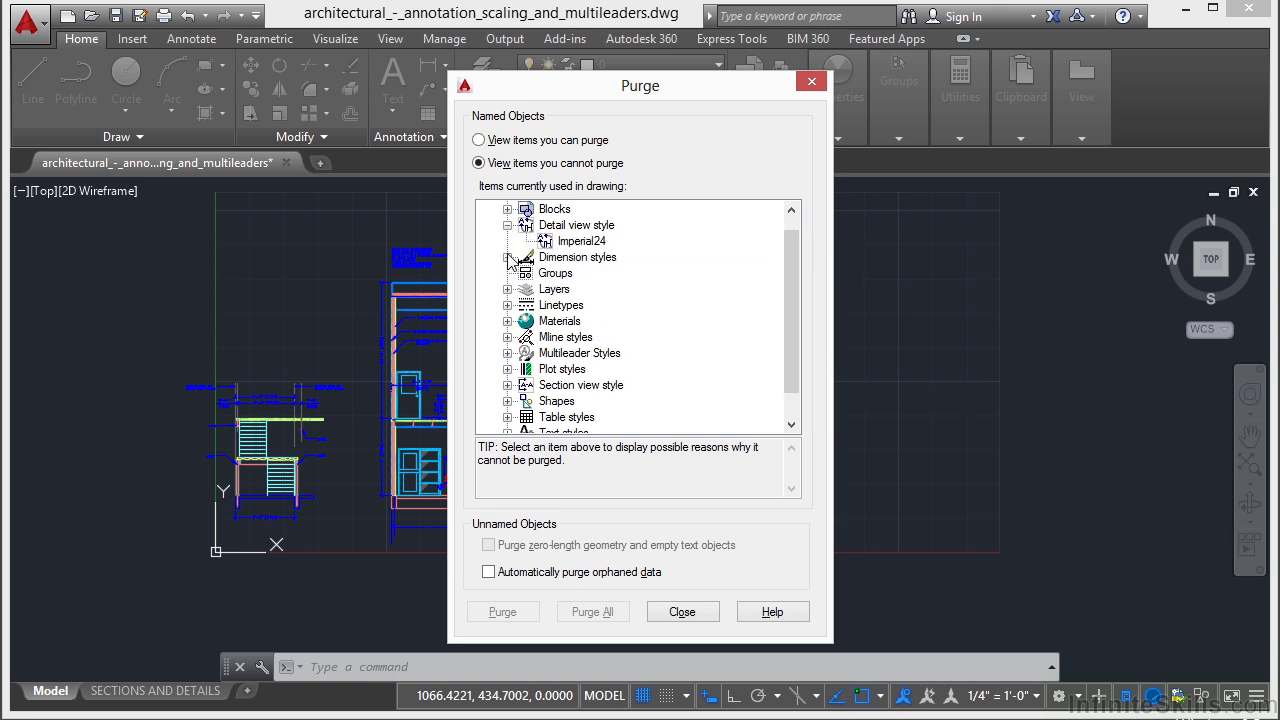
pyautogui.click(507, 257)
pyautogui.click(507, 225)
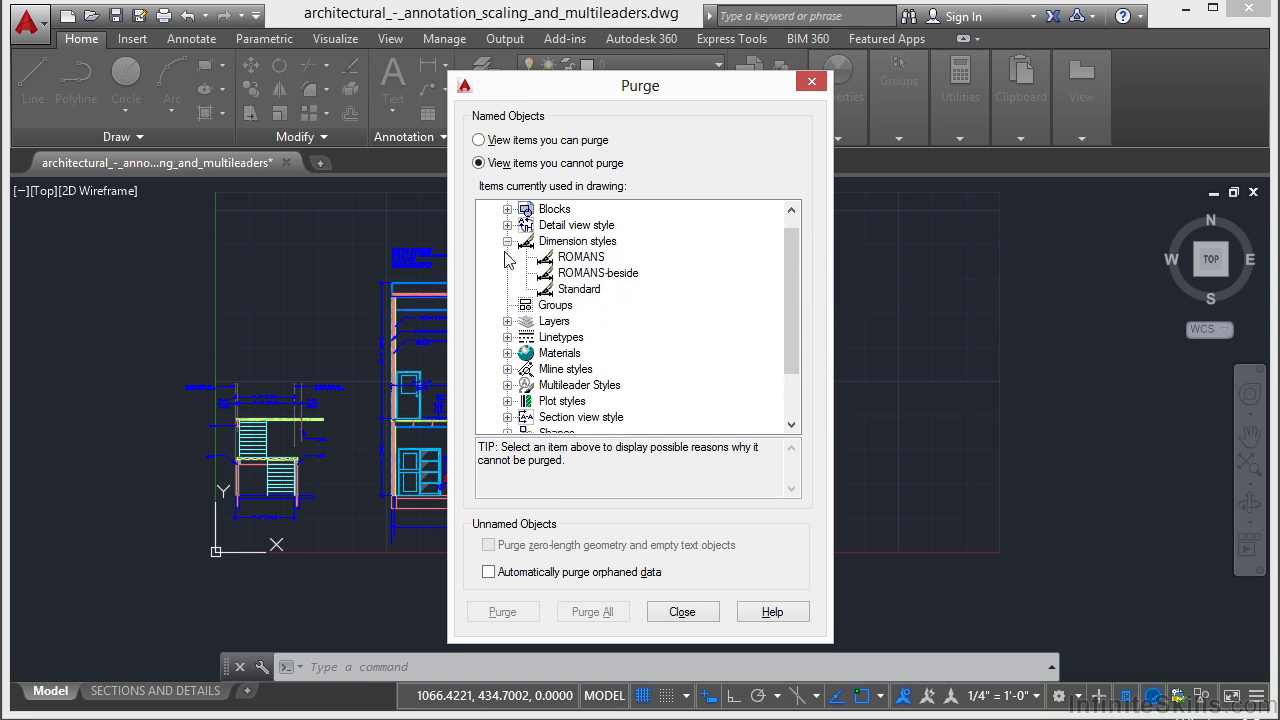
pyautogui.click(507, 241)
pyautogui.moveTo(792, 309)
pyautogui.mouseDown()
pyautogui.moveTo(786, 334)
pyautogui.moveTo(783, 273)
pyautogui.mouseUp()
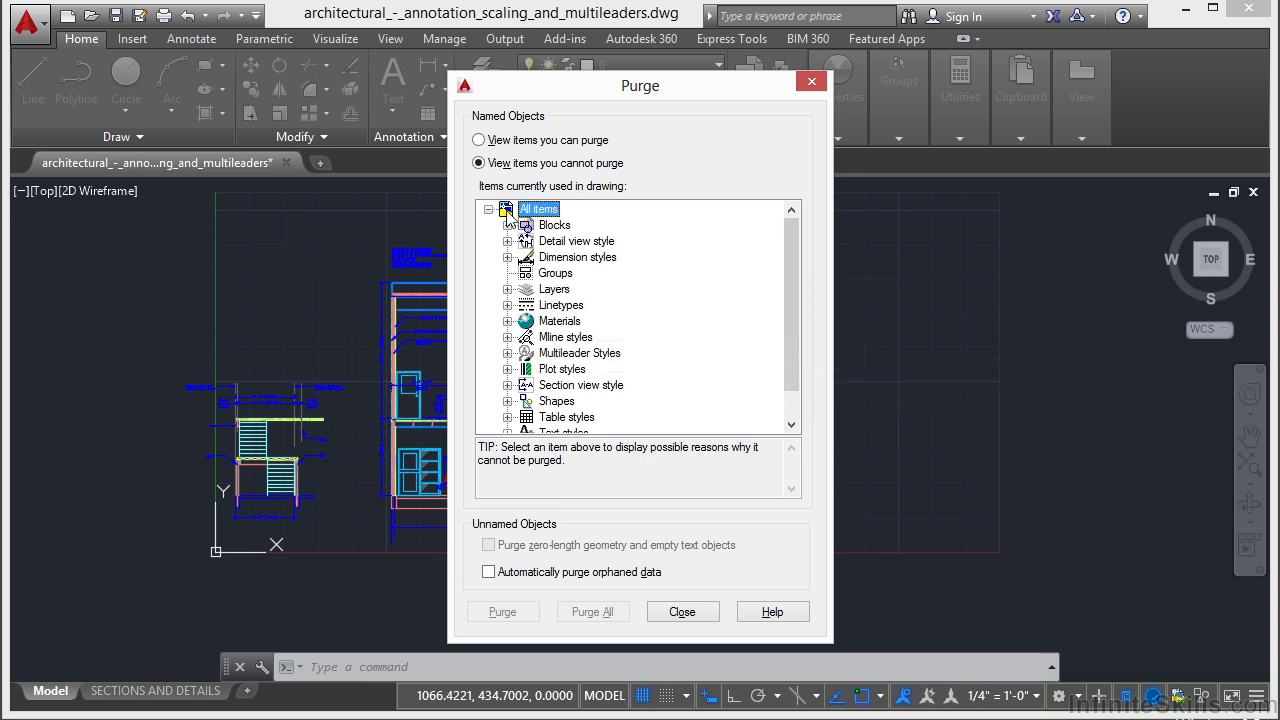
# - Examine the items that can be purged, looking into the unused blocks and layers
pyautogui.click(481, 141)
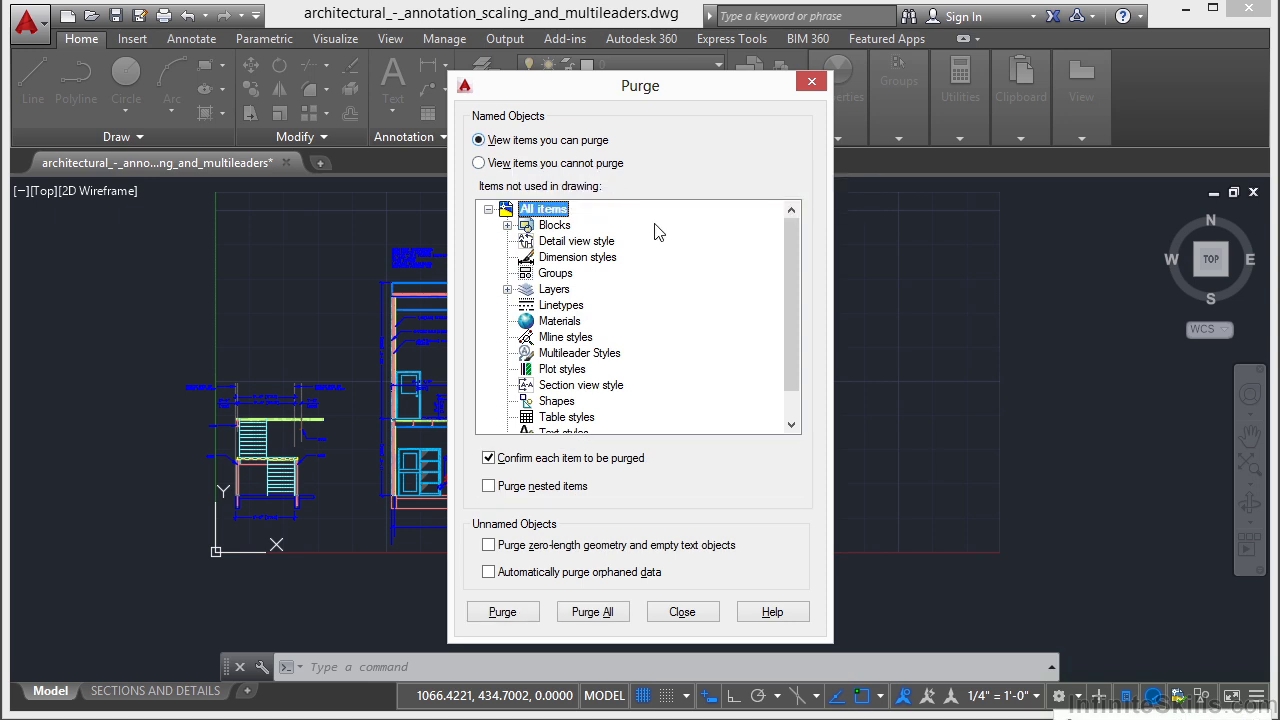
pyautogui.click(507, 225)
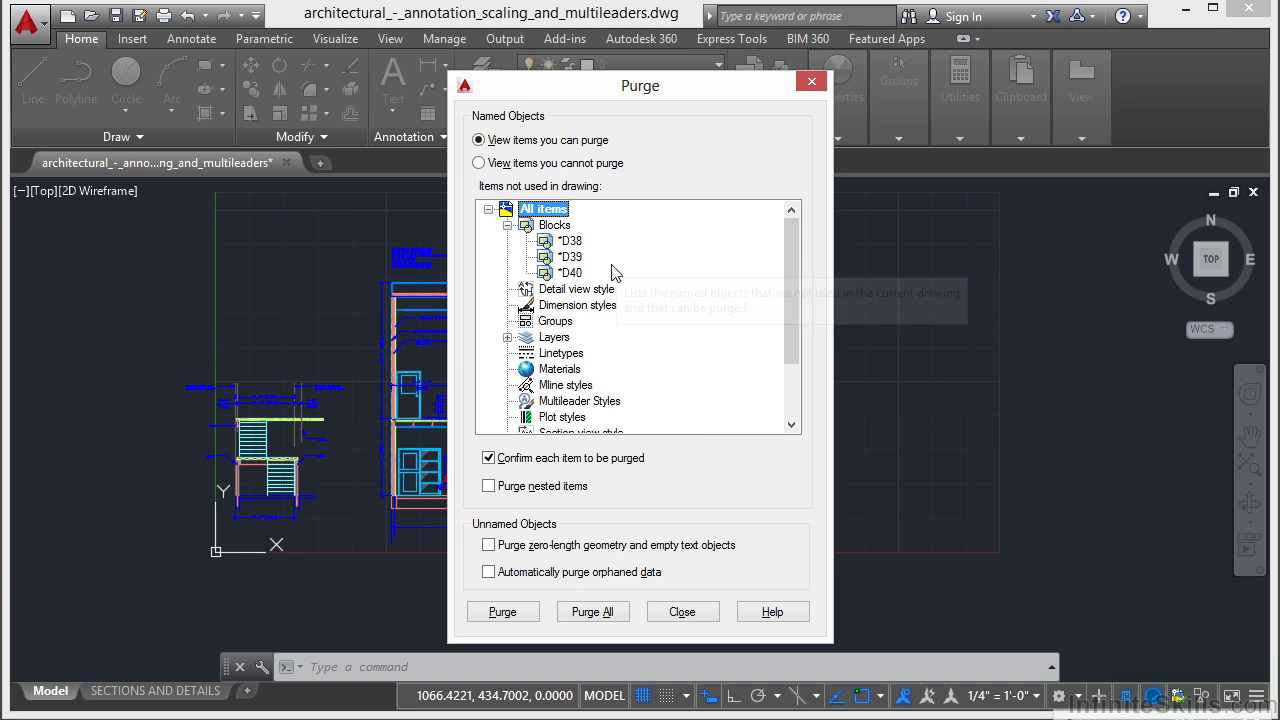
pyautogui.click(507, 225)
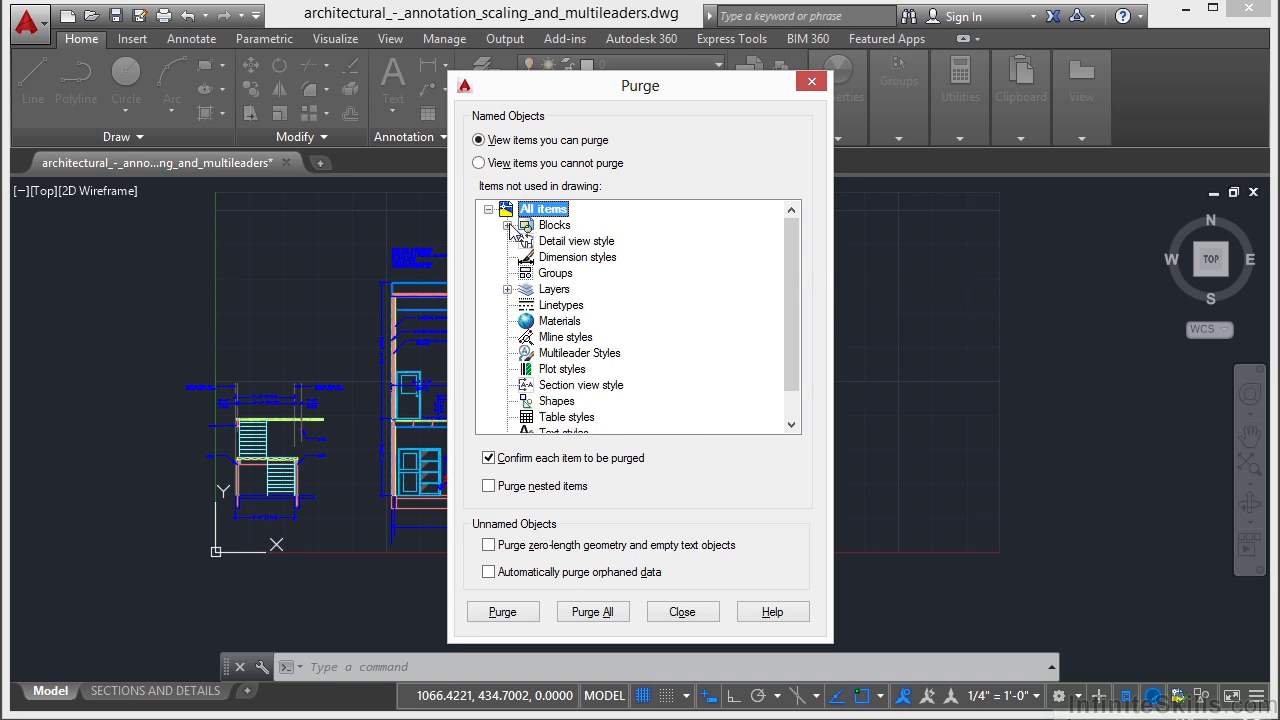
pyautogui.click(507, 289)
pyautogui.click(507, 289)
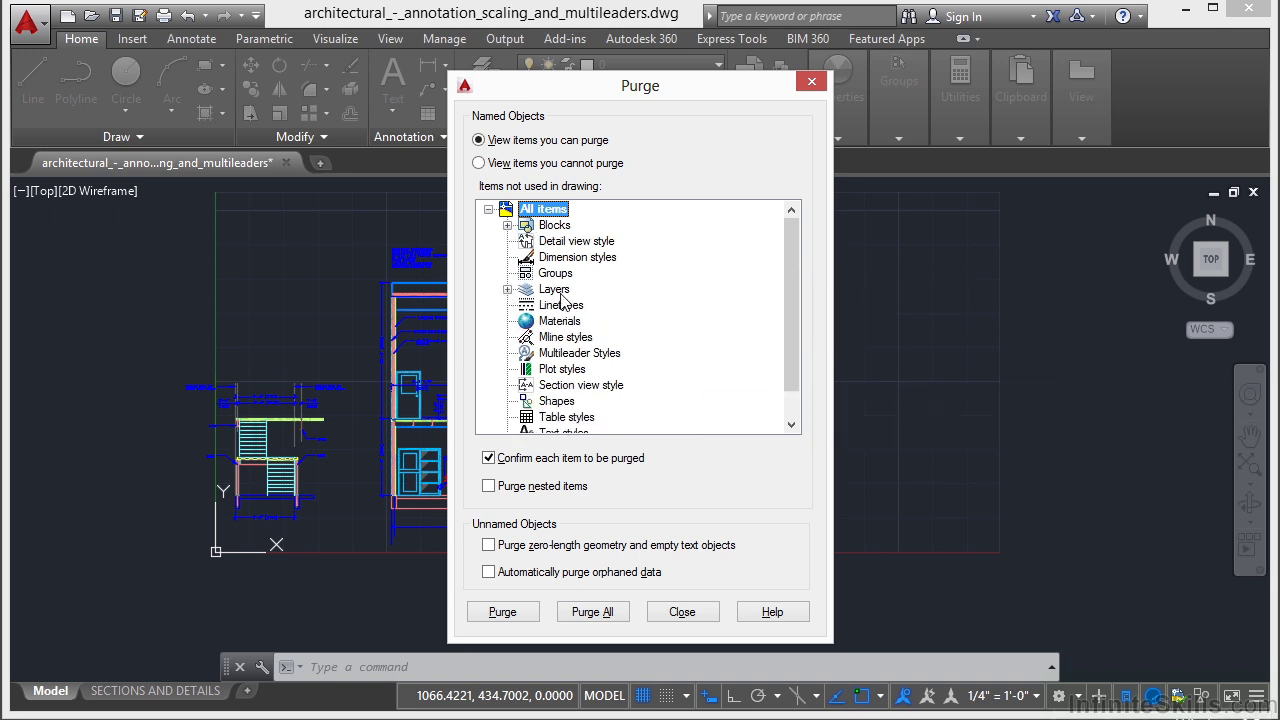
pyautogui.scroll(-1, 792, 310)
pyautogui.scroll(2, 789, 327)
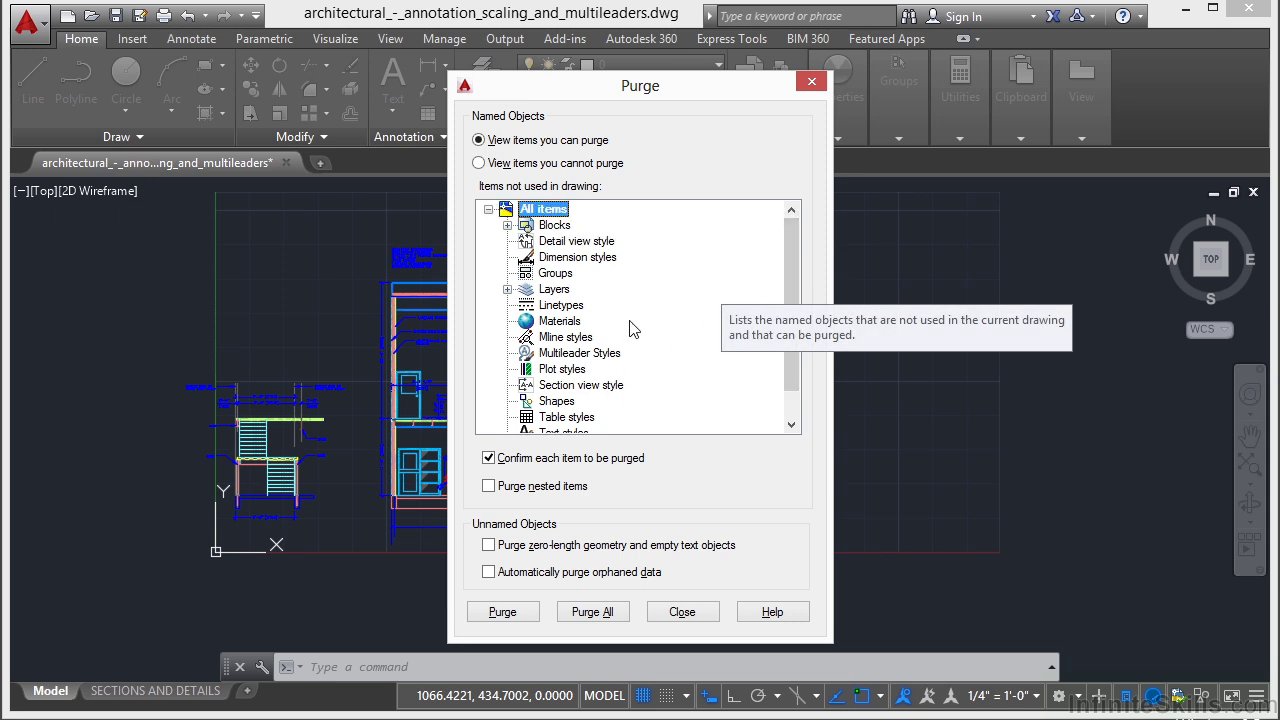
# - Include nested items and purge all unused items from the drawing, then close the Purge dialog
pyautogui.click(489, 486)
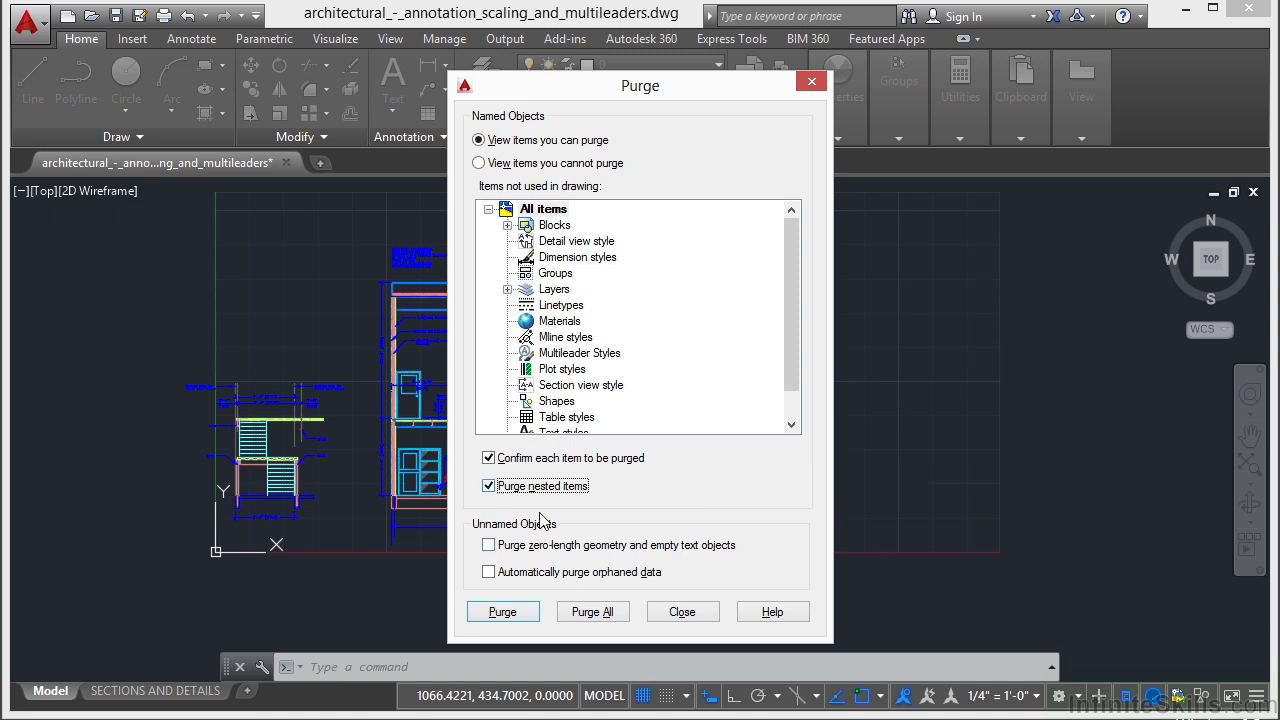
pyautogui.click(598, 613)
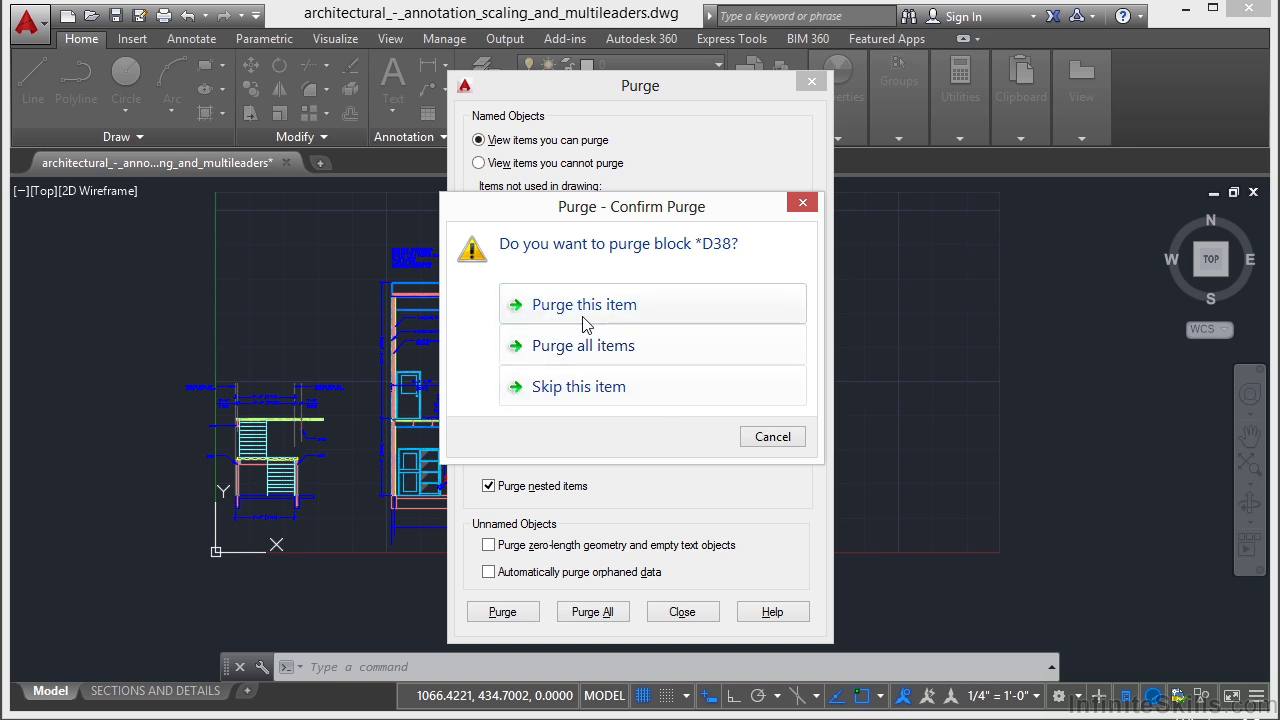
pyautogui.click(643, 349)
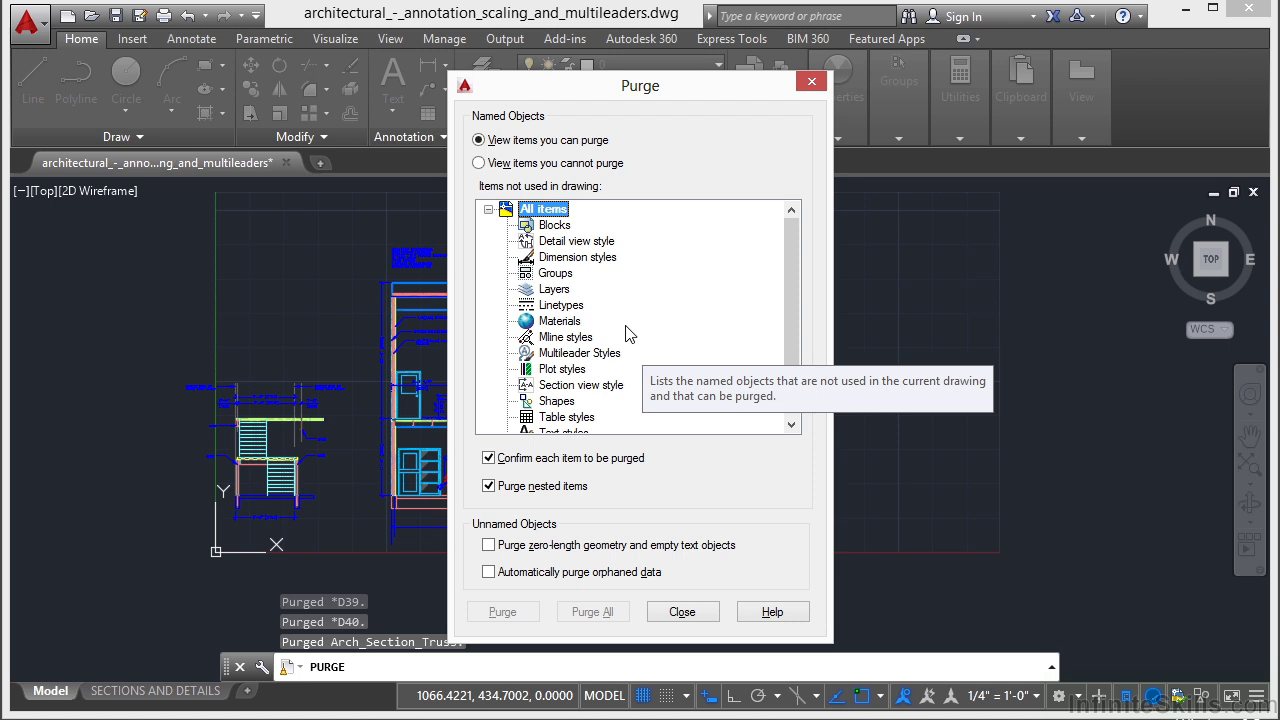
pyautogui.scroll(-1, 628, 334)
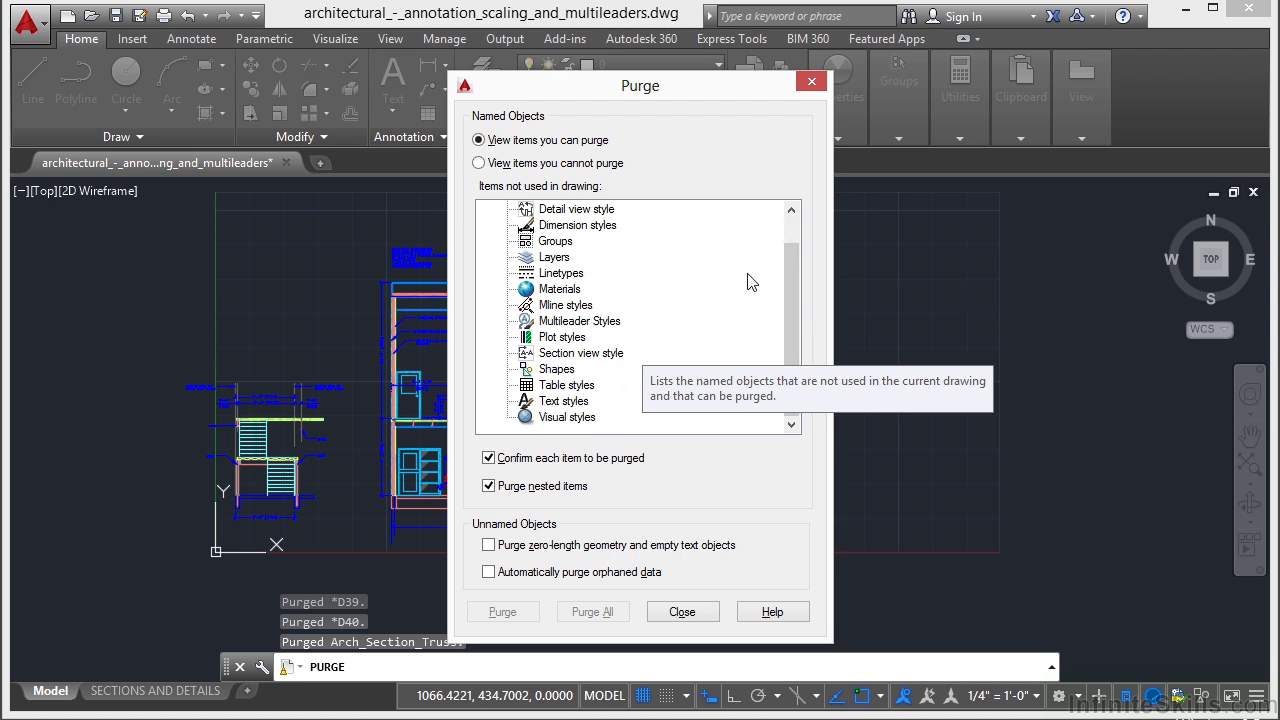
pyautogui.click(693, 612)
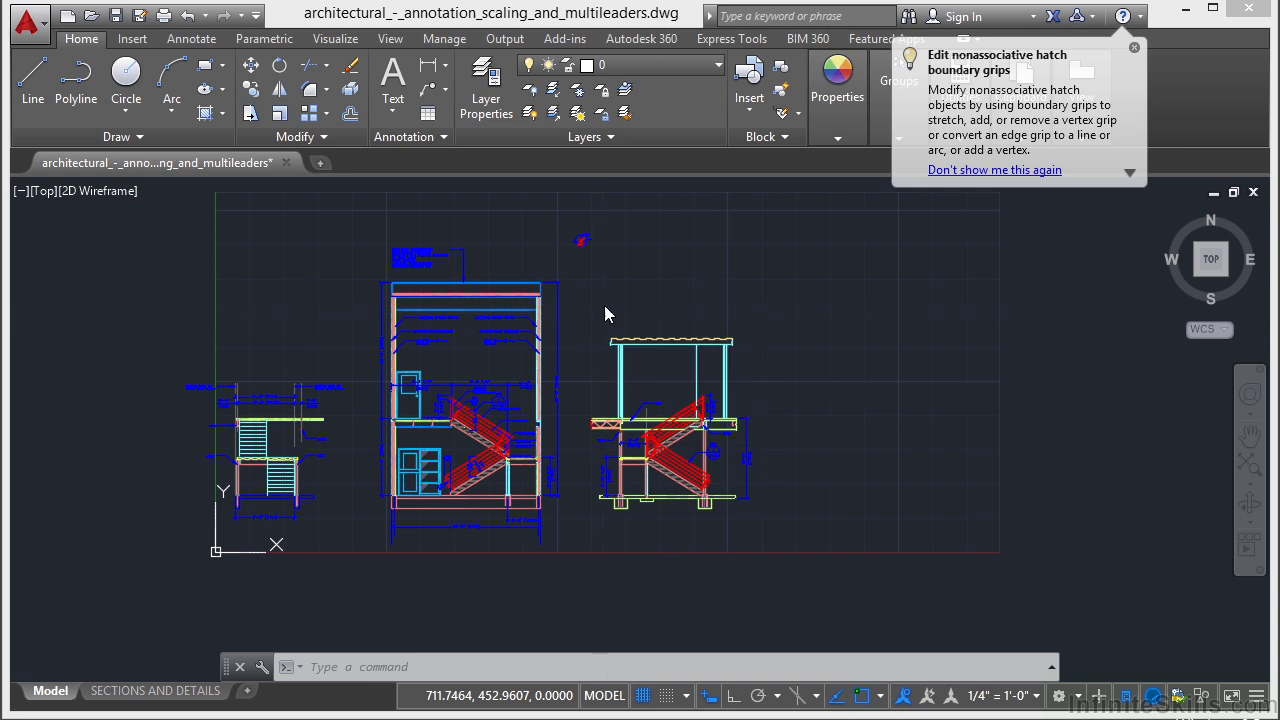
# - Reopen Purge, purge only the unused block *D38, and close the dialog
pyautogui.press('Return')
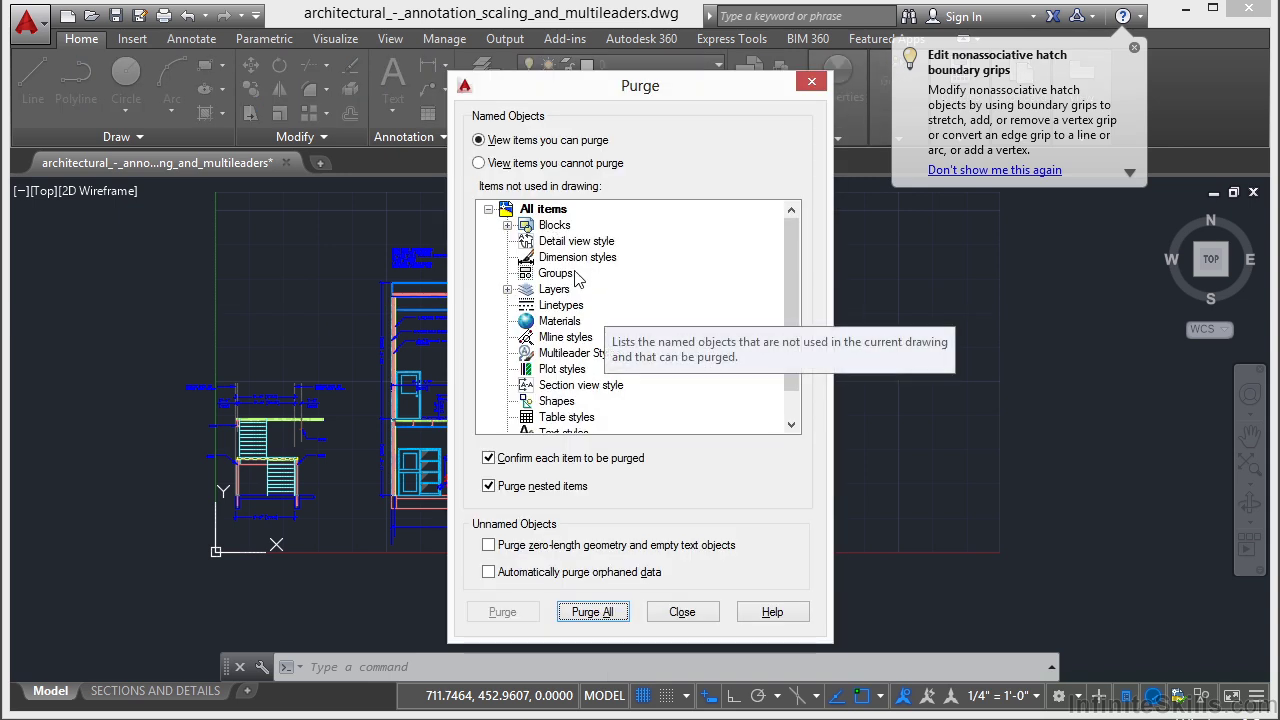
pyautogui.click(507, 225)
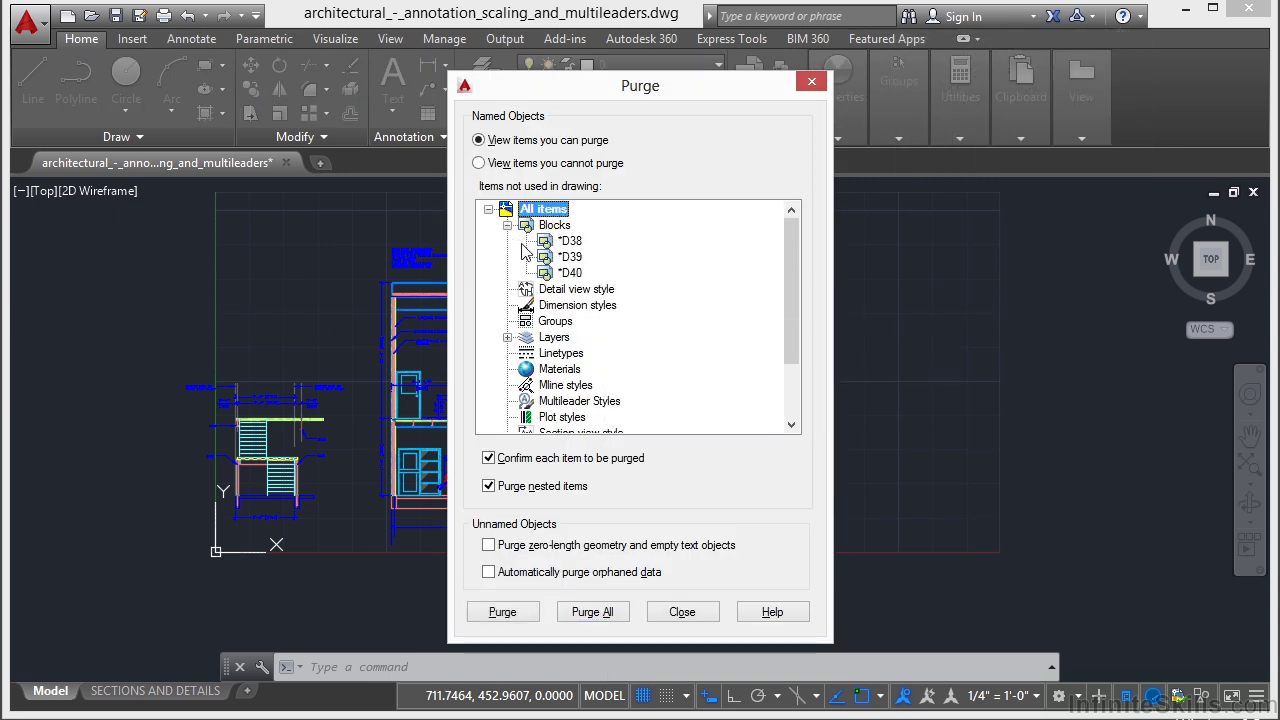
pyautogui.click(570, 242)
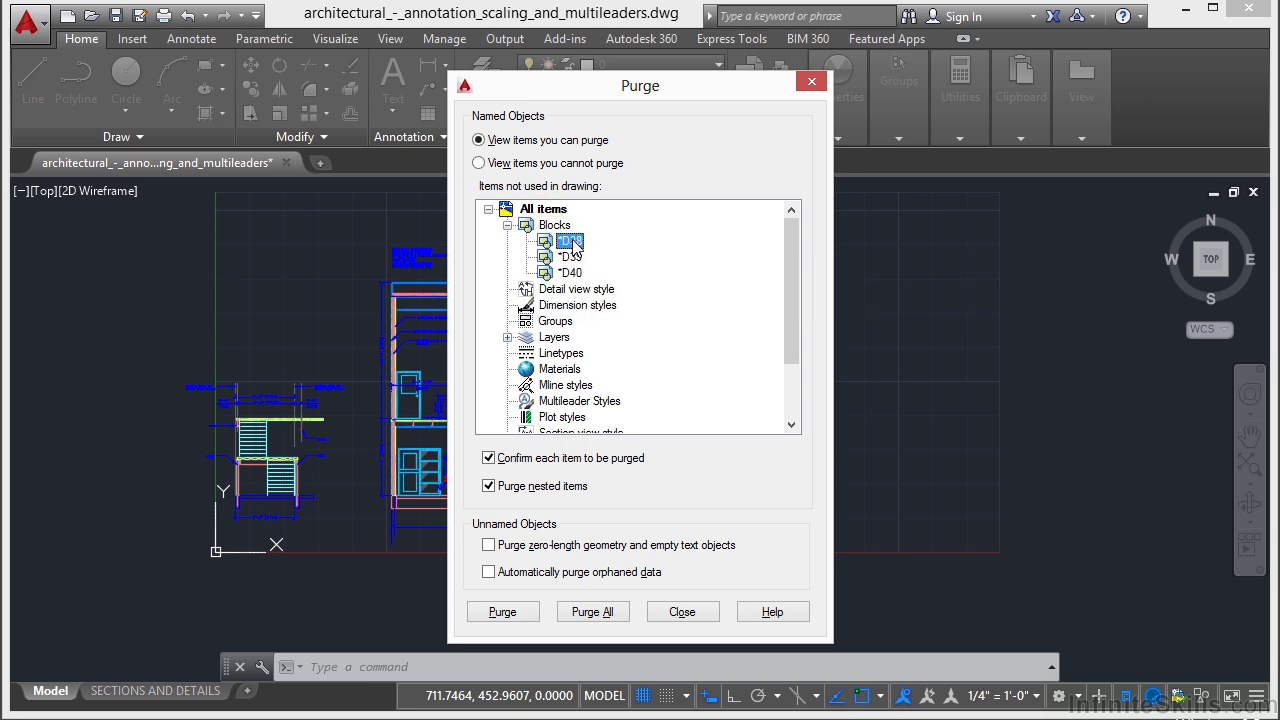
pyautogui.click(518, 615)
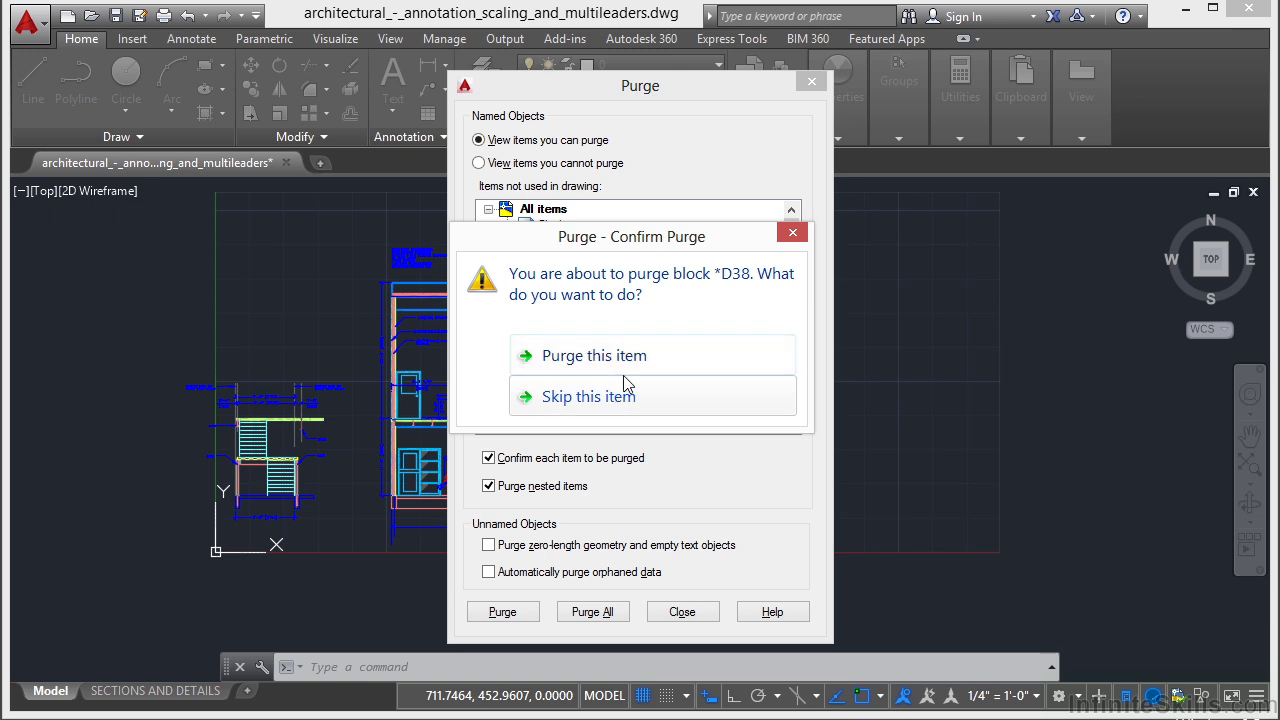
pyautogui.click(628, 358)
pyautogui.click(579, 241)
pyautogui.click(578, 258)
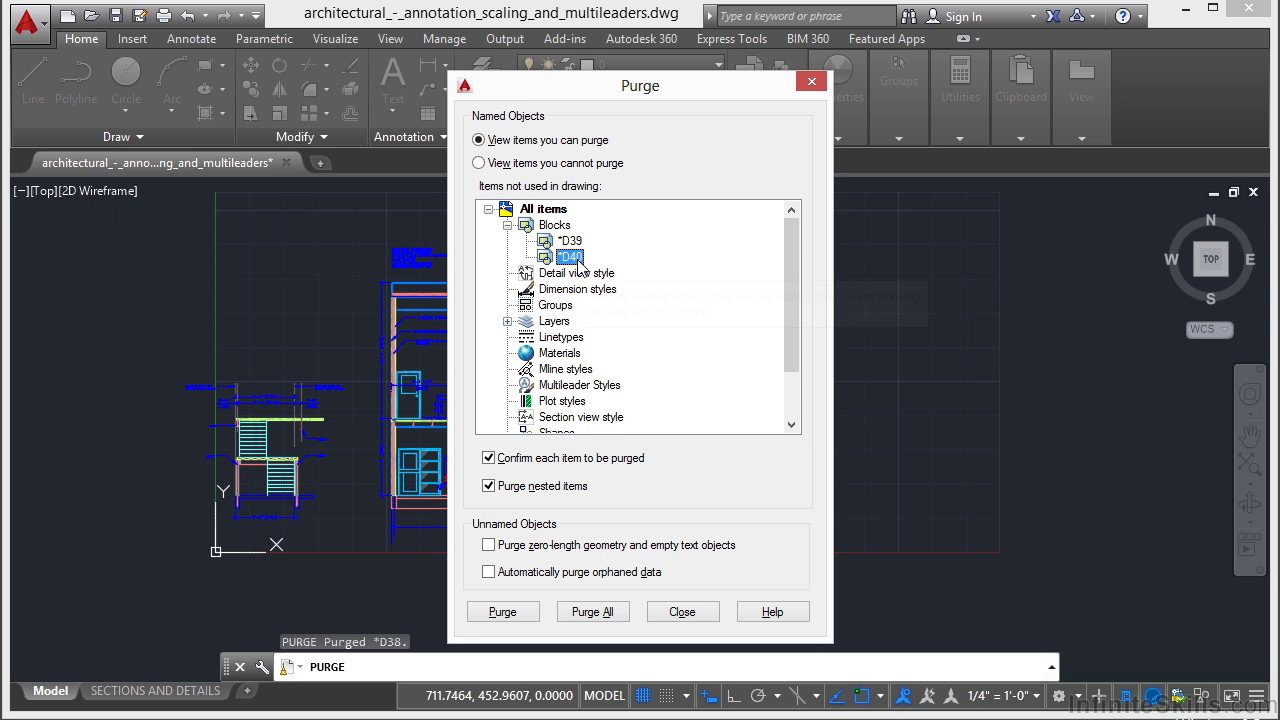
pyautogui.click(670, 612)
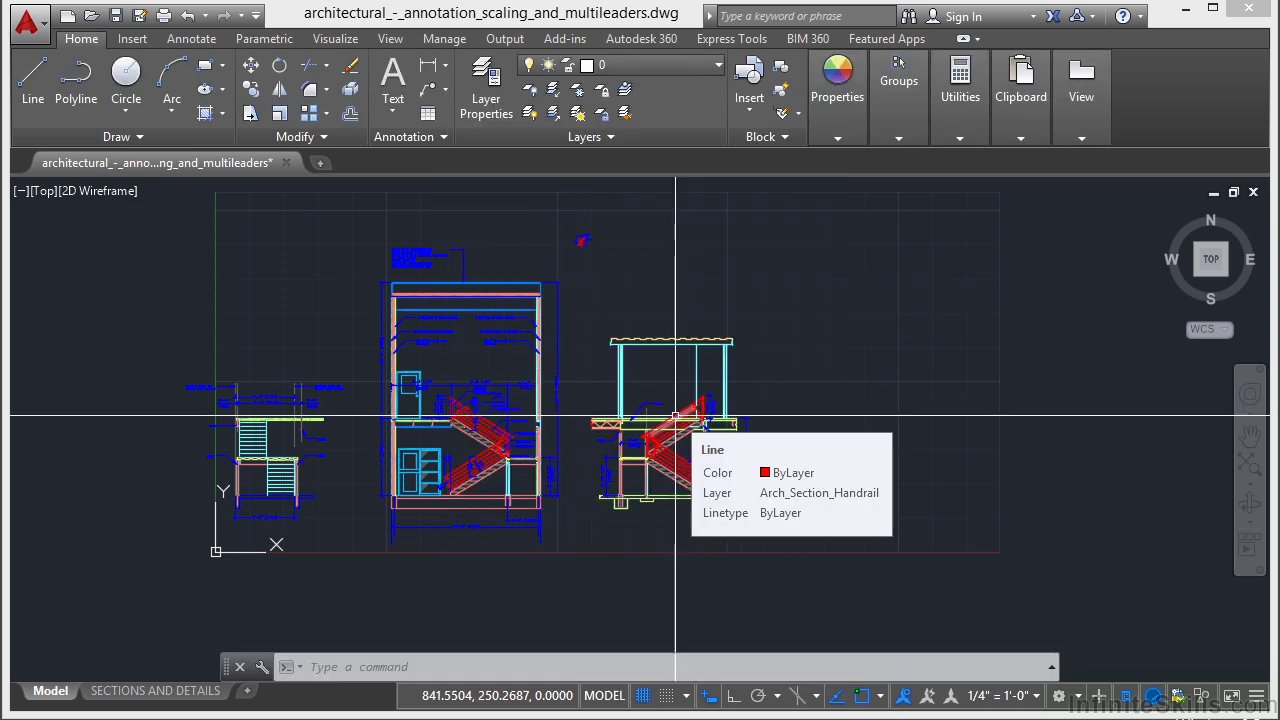